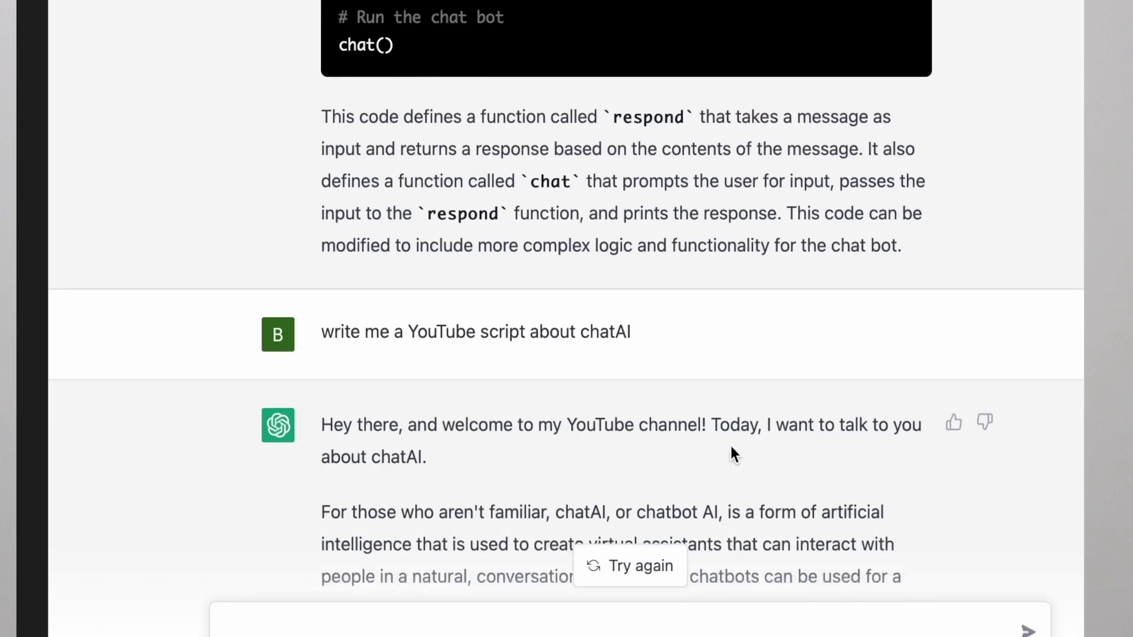
Scroll the ChatGPT start page and enter 'what is a cat' in the message box.
{"action": "scroll", "coordinate": [731, 446], "scroll_direction": "down", "scroll_amount": 5}
{"action": "scroll", "coordinate": [745, 417], "scroll_direction": "down", "scroll_amount": 6}
{"action": "scroll", "coordinate": [745, 410], "scroll_direction": "down", "scroll_amount": 4}
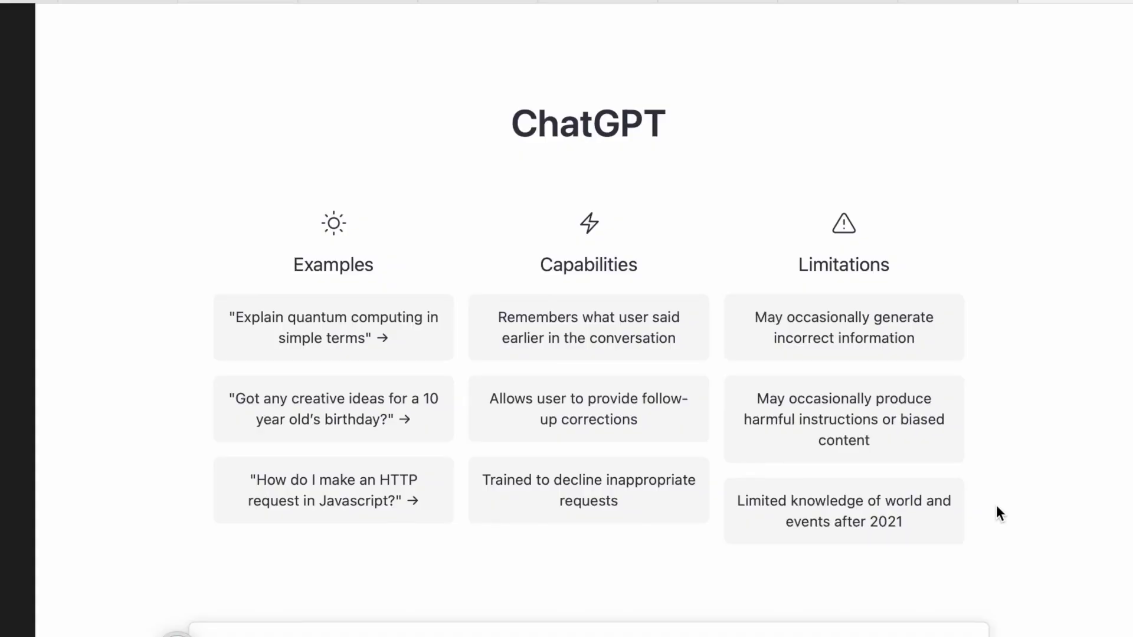
{"action": "left_click", "coordinate": [955, 622]}
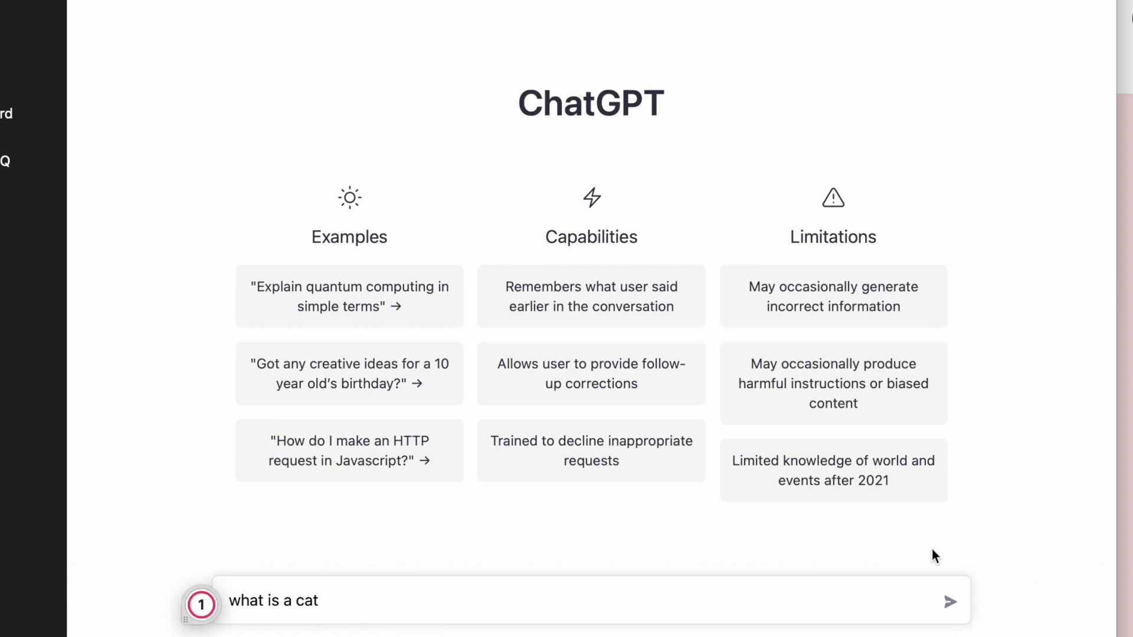
Submit the 'what is a cat' prompt to ChatGPT.
{"action": "left_click", "coordinate": [949, 603]}
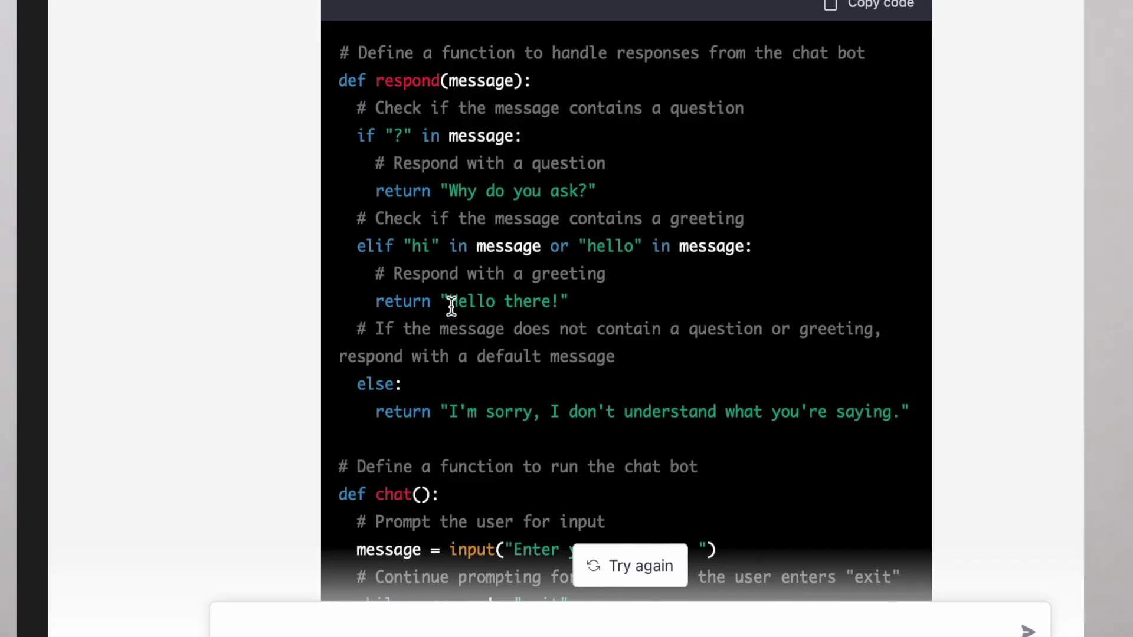
Scroll through the Python chat bot code reply and its explanation.
{"action": "scroll", "coordinate": [486, 320], "scroll_direction": "down", "scroll_amount": 3}
{"action": "scroll", "coordinate": [487, 326], "scroll_direction": "up", "scroll_amount": 3}
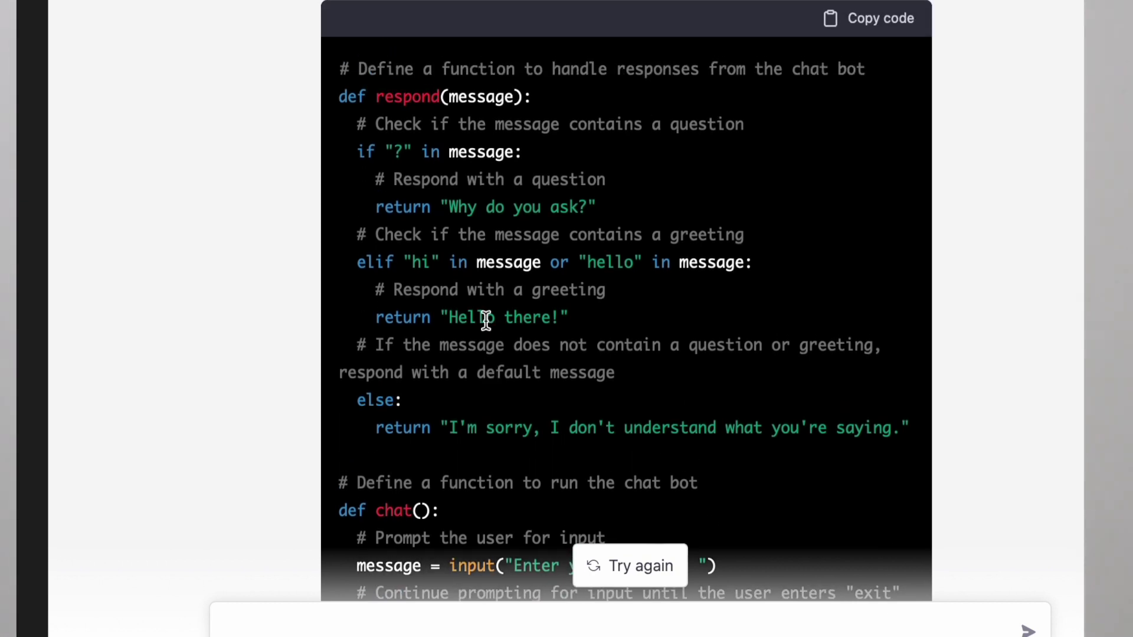
{"action": "scroll", "coordinate": [732, 447], "scroll_direction": "up", "scroll_amount": 2}
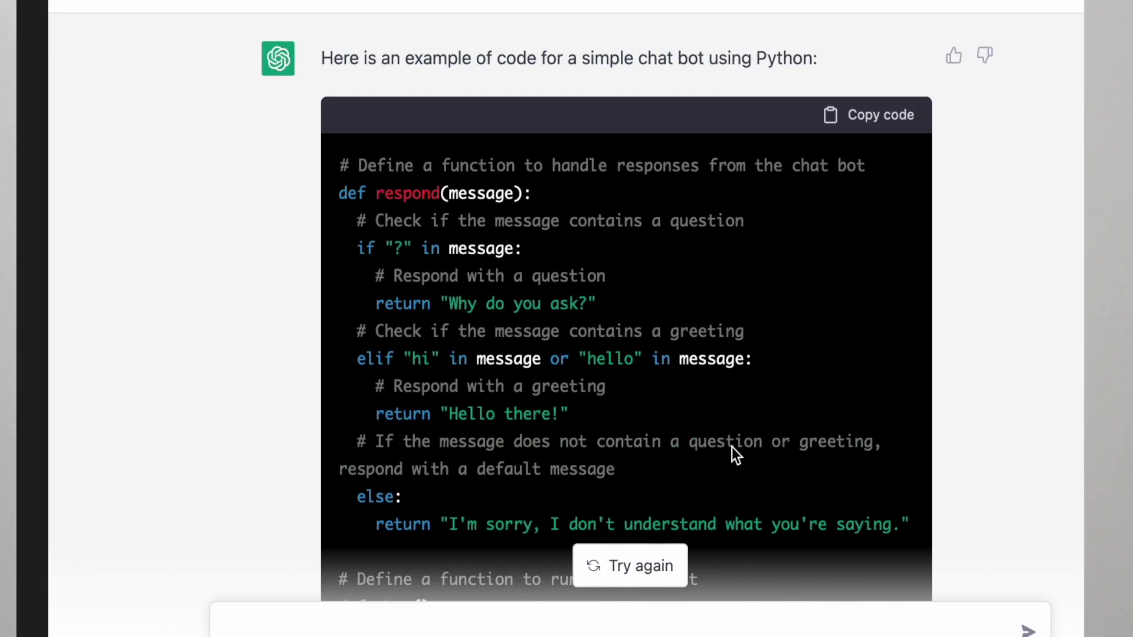
{"action": "scroll", "coordinate": [732, 448], "scroll_direction": "down", "scroll_amount": 5}
{"action": "scroll", "coordinate": [732, 446], "scroll_direction": "down", "scroll_amount": 2}
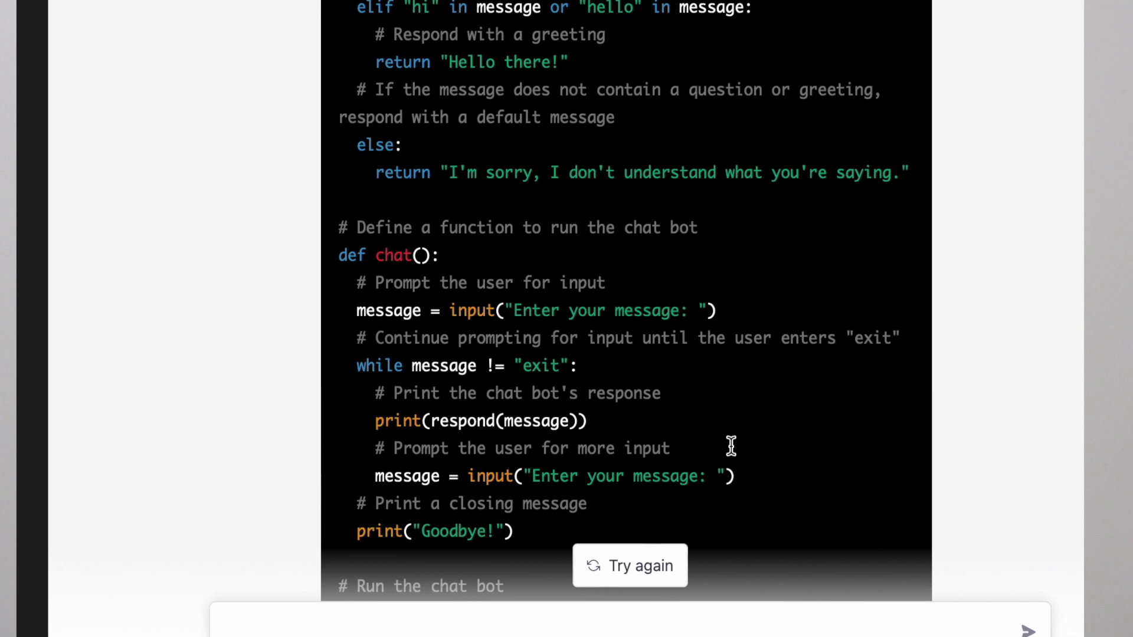
{"action": "scroll", "coordinate": [731, 446], "scroll_direction": "down", "scroll_amount": 6}
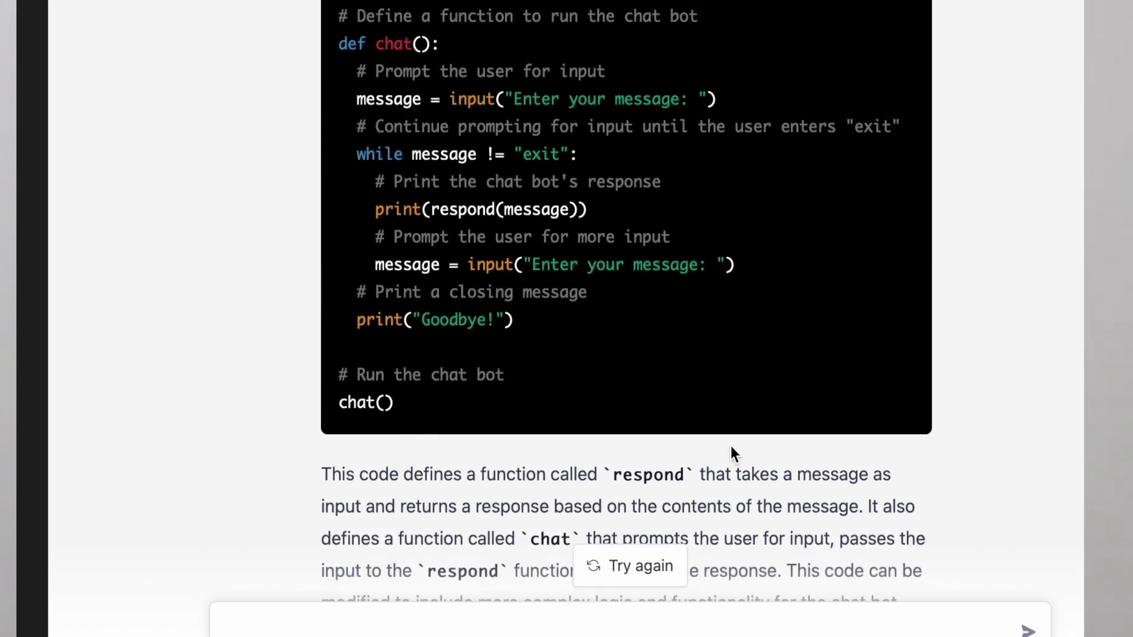
{"action": "scroll", "coordinate": [730, 446], "scroll_direction": "down", "scroll_amount": 1}
{"action": "scroll", "coordinate": [730, 455], "scroll_direction": "down", "scroll_amount": 2}
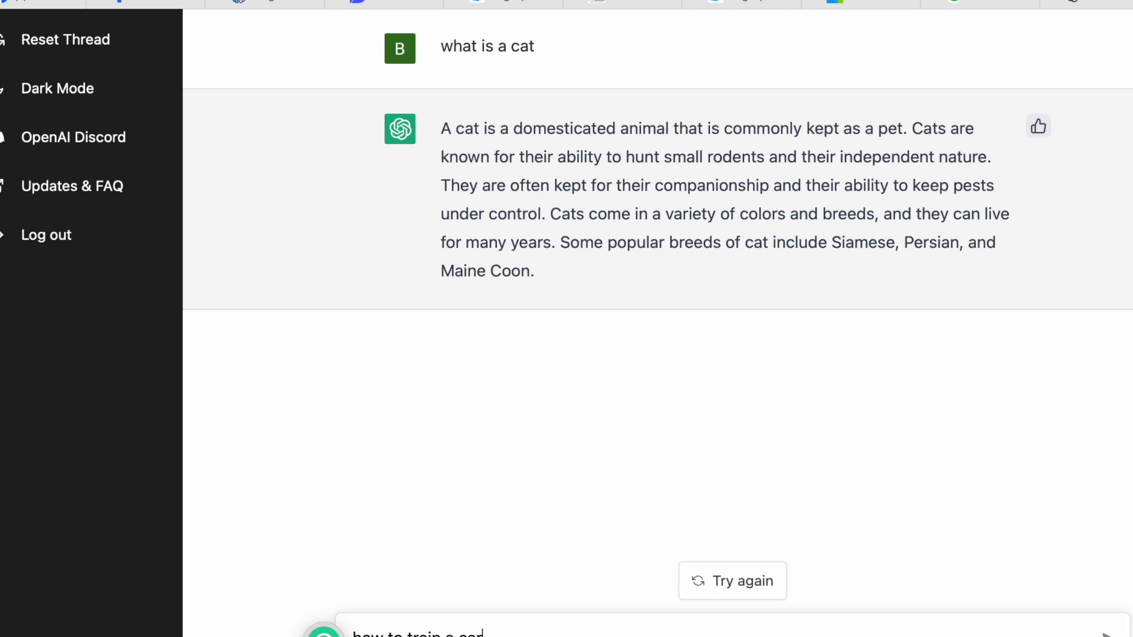
Send 'how to train a car', then send the corrected 'how to train a cat' question.
{"action": "key", "text": "Return"}
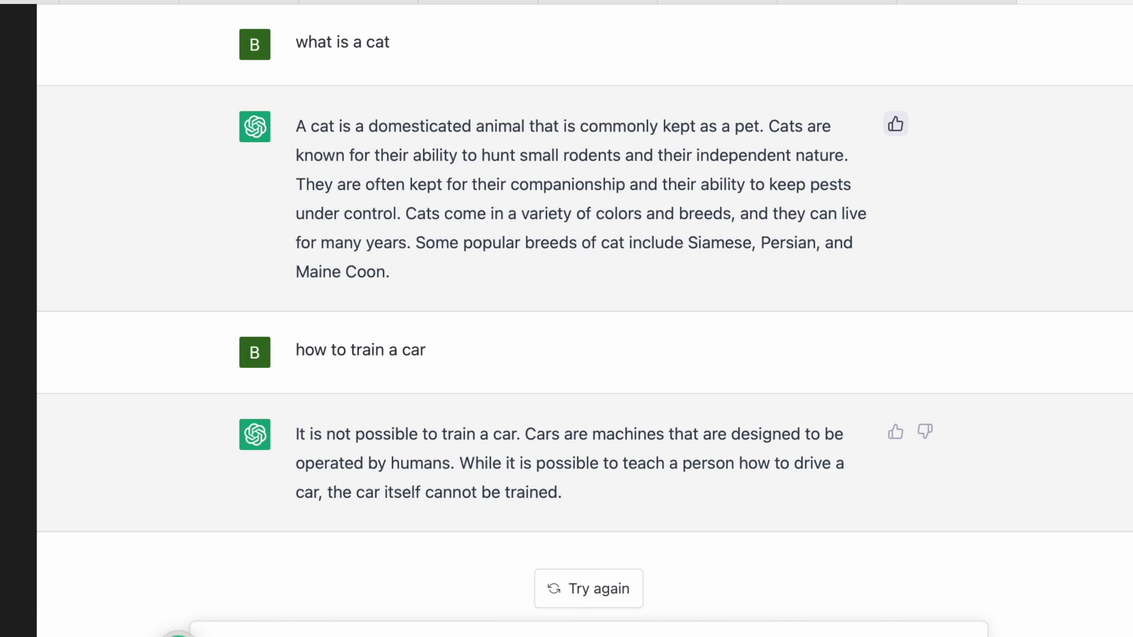
{"action": "key", "text": "Return"}
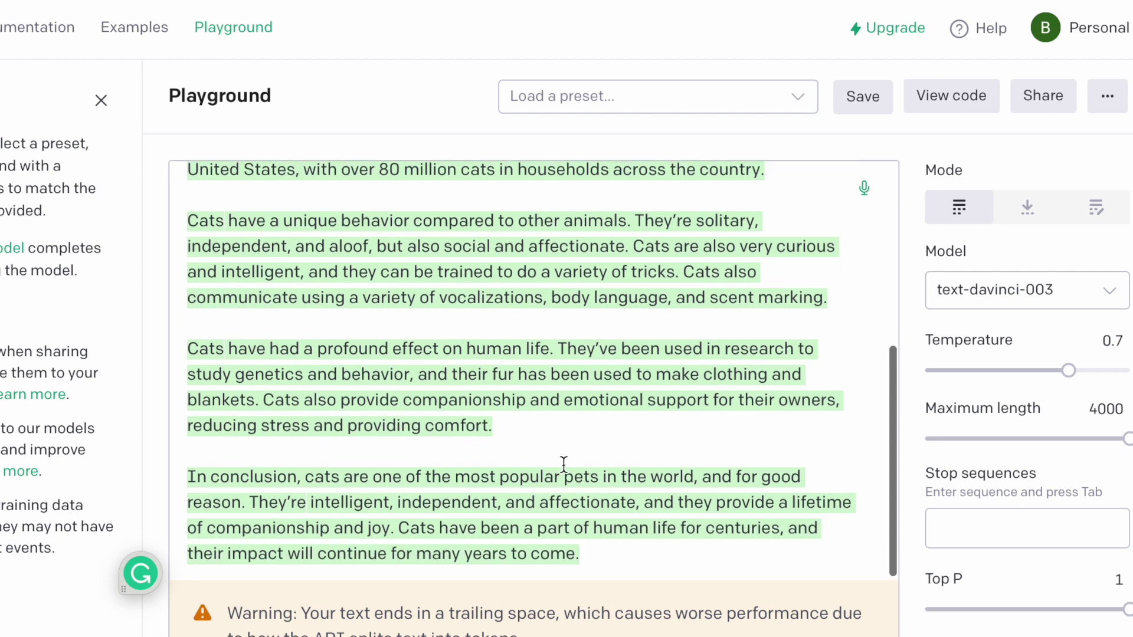
Scroll through the generated cat essay covering history, behavior and impact.
{"action": "scroll", "coordinate": [564, 465], "scroll_direction": "up", "scroll_amount": 6}
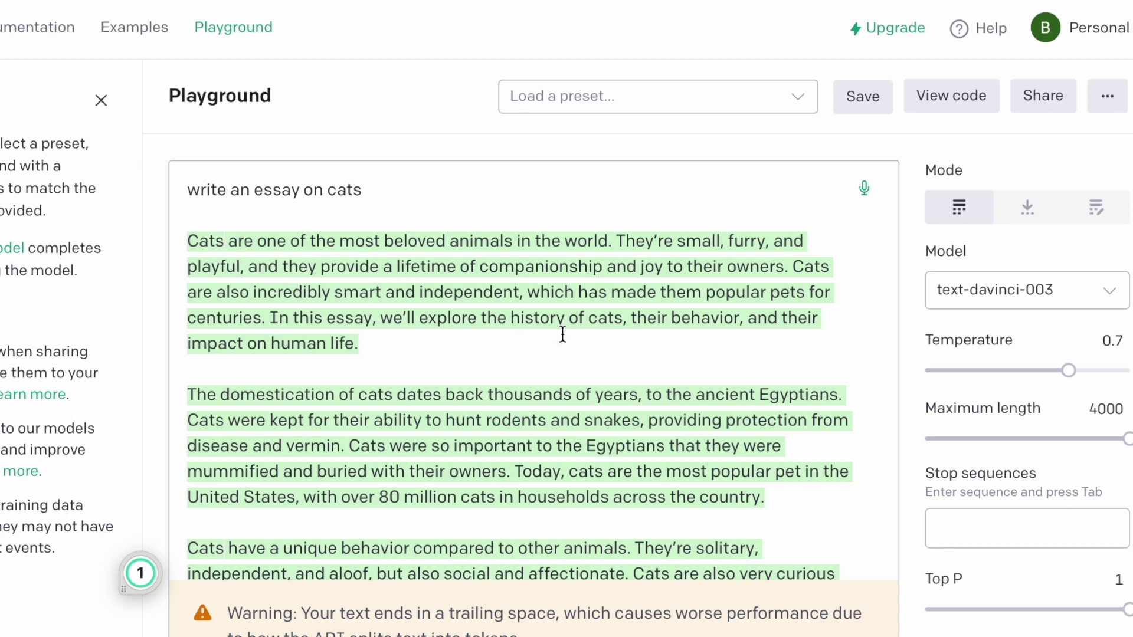
{"action": "scroll", "coordinate": [563, 334], "scroll_direction": "down", "scroll_amount": 1}
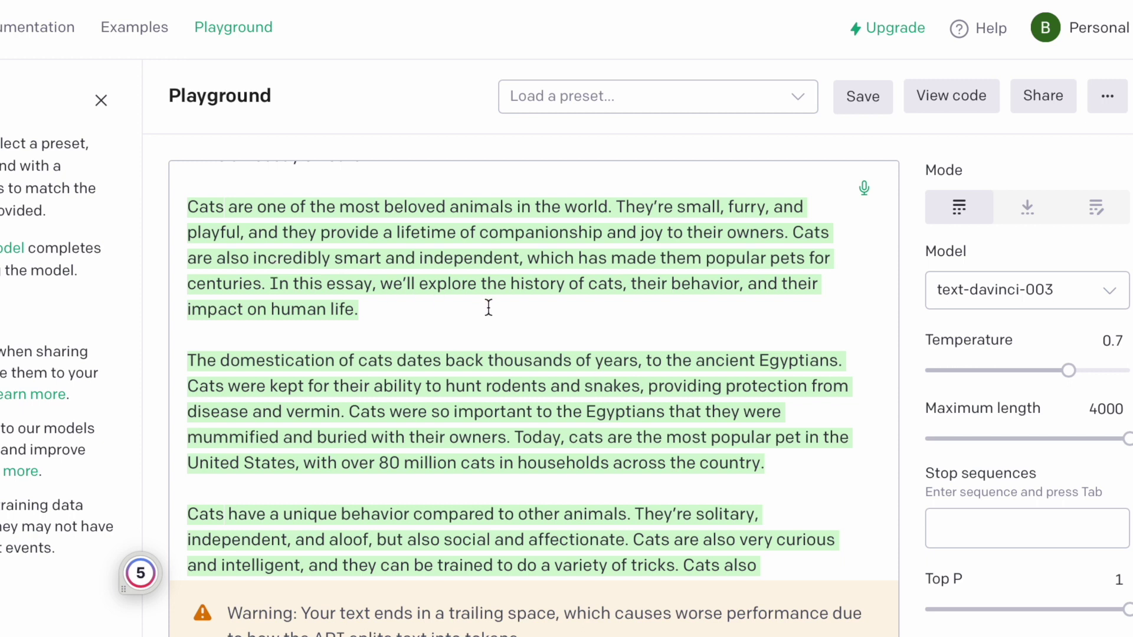
{"action": "scroll", "coordinate": [488, 306], "scroll_direction": "down", "scroll_amount": 5}
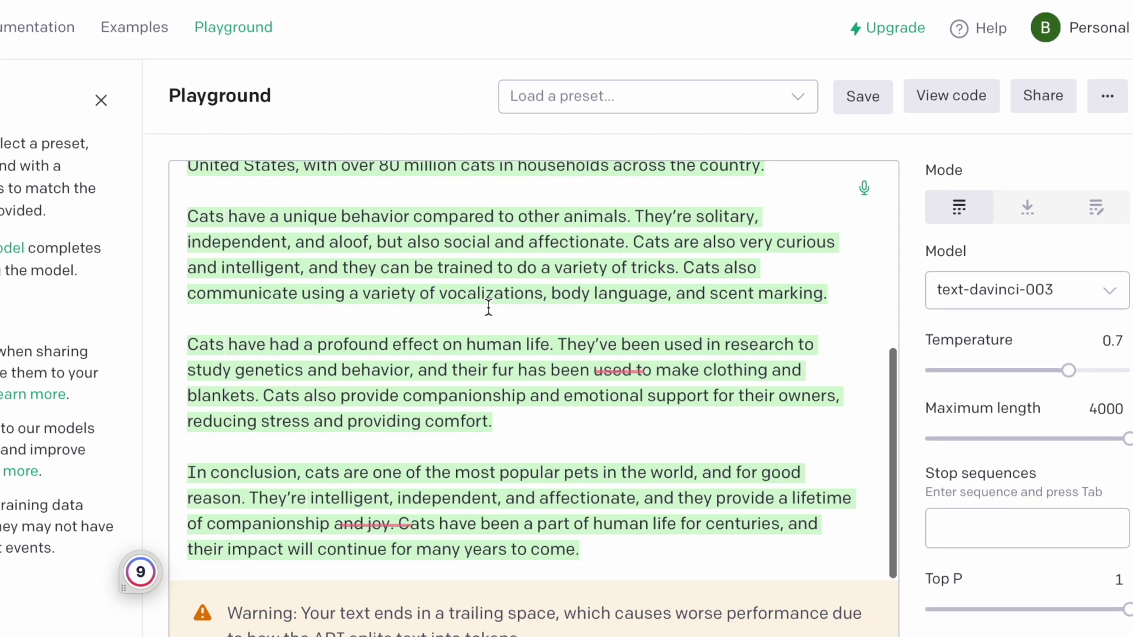
{"action": "scroll", "coordinate": [488, 306], "scroll_direction": "up", "scroll_amount": 5}
{"action": "scroll", "coordinate": [489, 307], "scroll_direction": "down", "scroll_amount": 5}
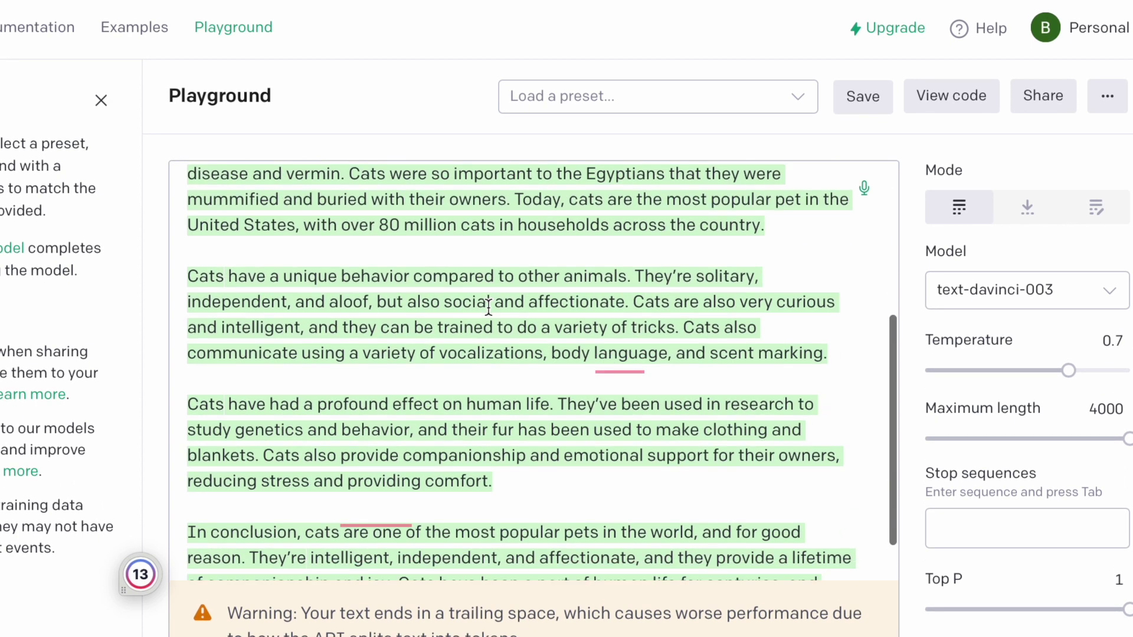
{"action": "scroll", "coordinate": [488, 307], "scroll_direction": "down", "scroll_amount": 1}
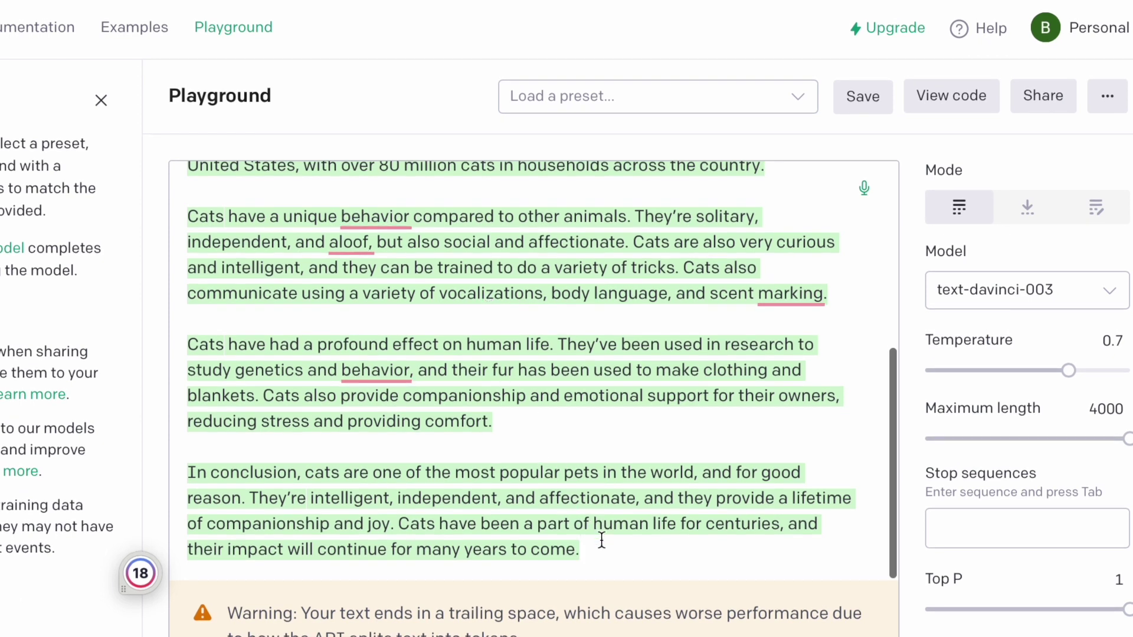
Highlight the essay's concluding paragraph, deselect it, and review the essay again.
{"action": "left_click_drag", "start_coordinate": [600, 549], "coordinate": [321, 424]}
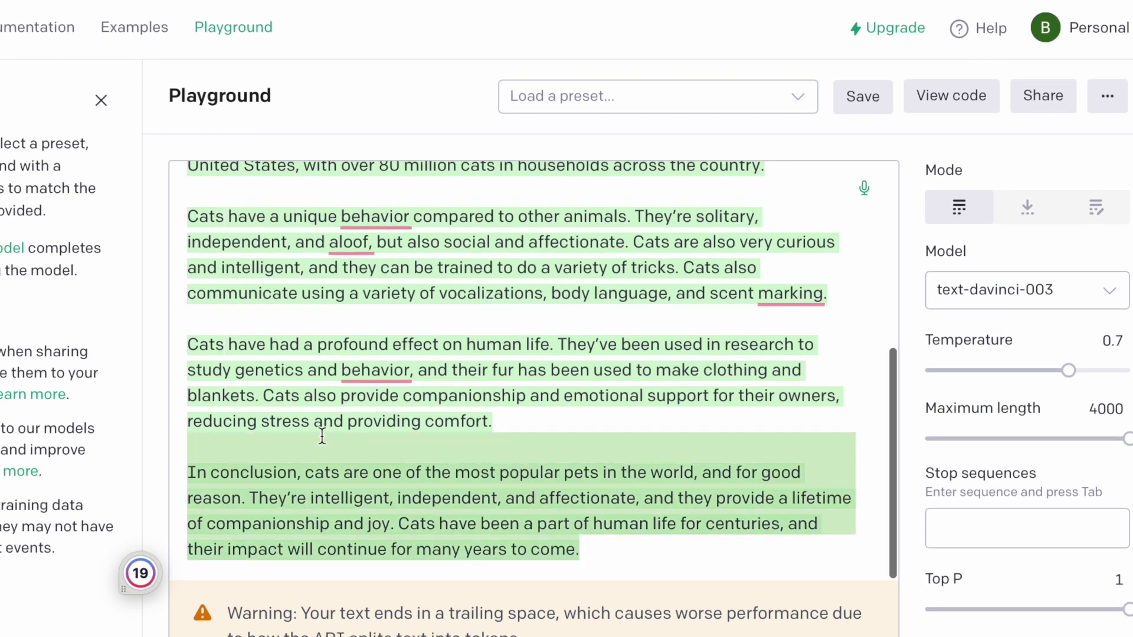
{"action": "left_click", "coordinate": [242, 468]}
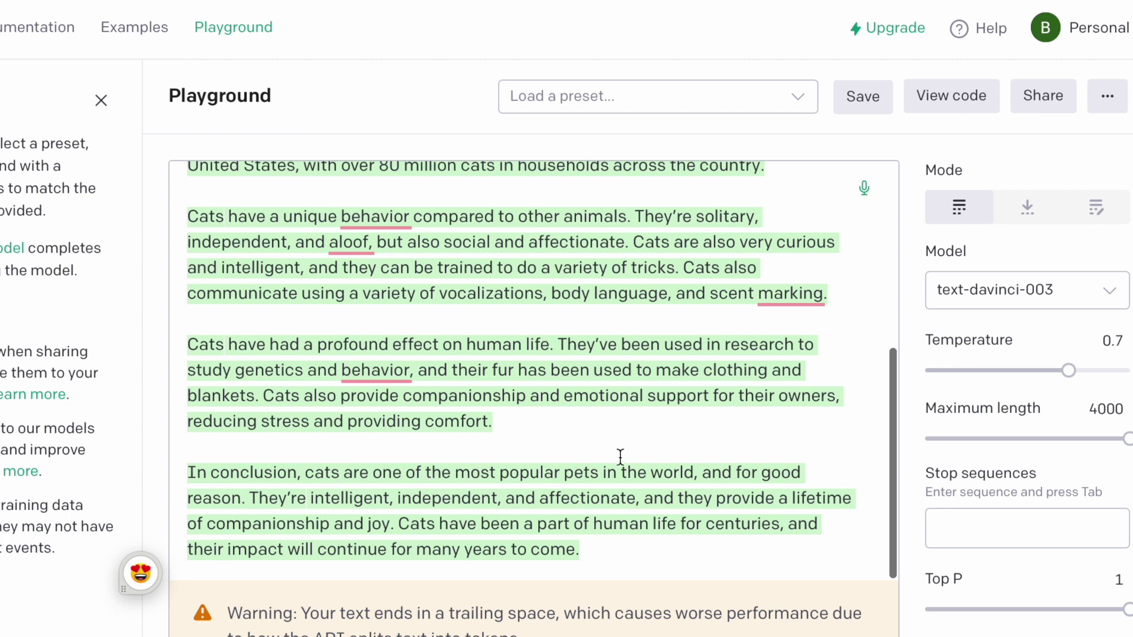
{"action": "scroll", "coordinate": [598, 466], "scroll_direction": "up", "scroll_amount": 6}
{"action": "scroll", "coordinate": [599, 466], "scroll_direction": "down", "scroll_amount": 7}
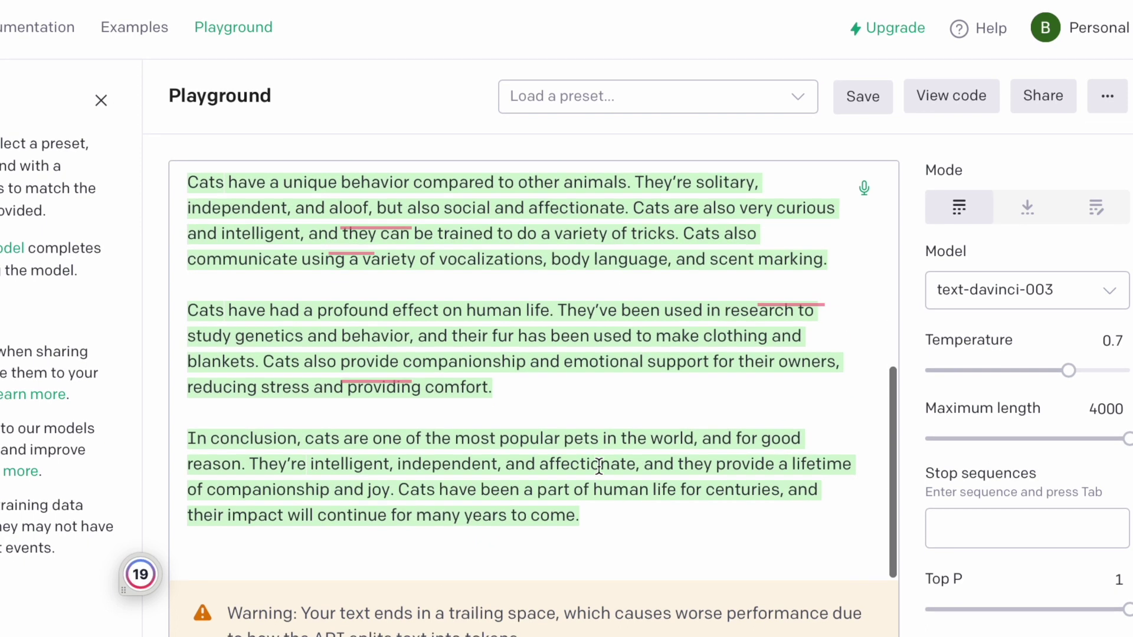
{"action": "scroll", "coordinate": [599, 466], "scroll_direction": "up", "scroll_amount": 1}
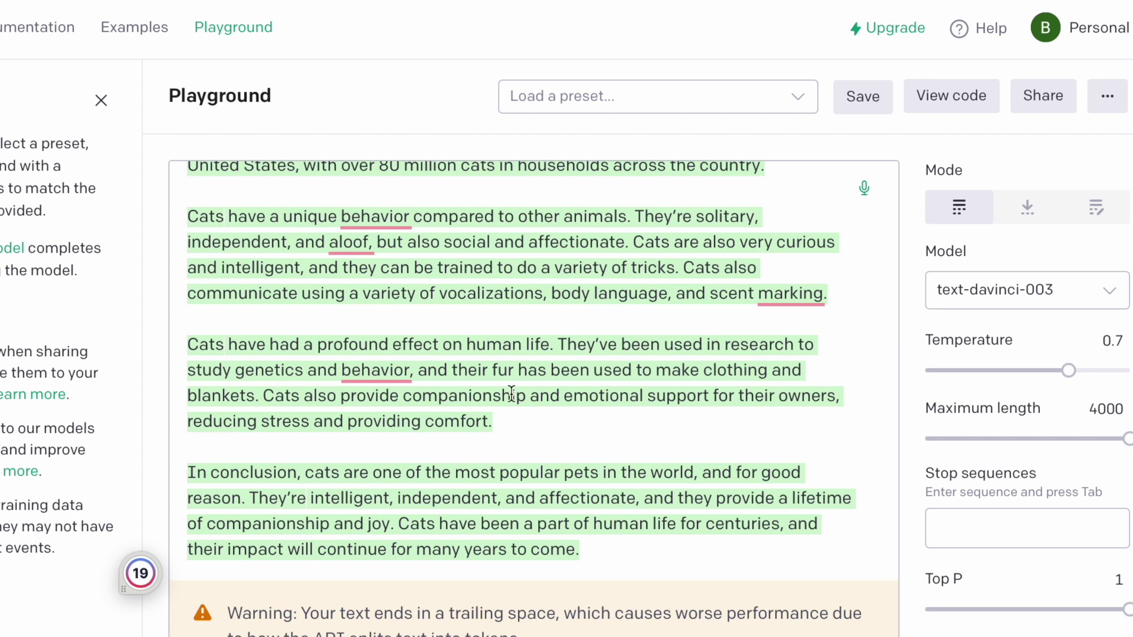
{"action": "scroll", "coordinate": [531, 362], "scroll_direction": "up", "scroll_amount": 6}
{"action": "scroll", "coordinate": [530, 363], "scroll_direction": "down", "scroll_amount": 6}
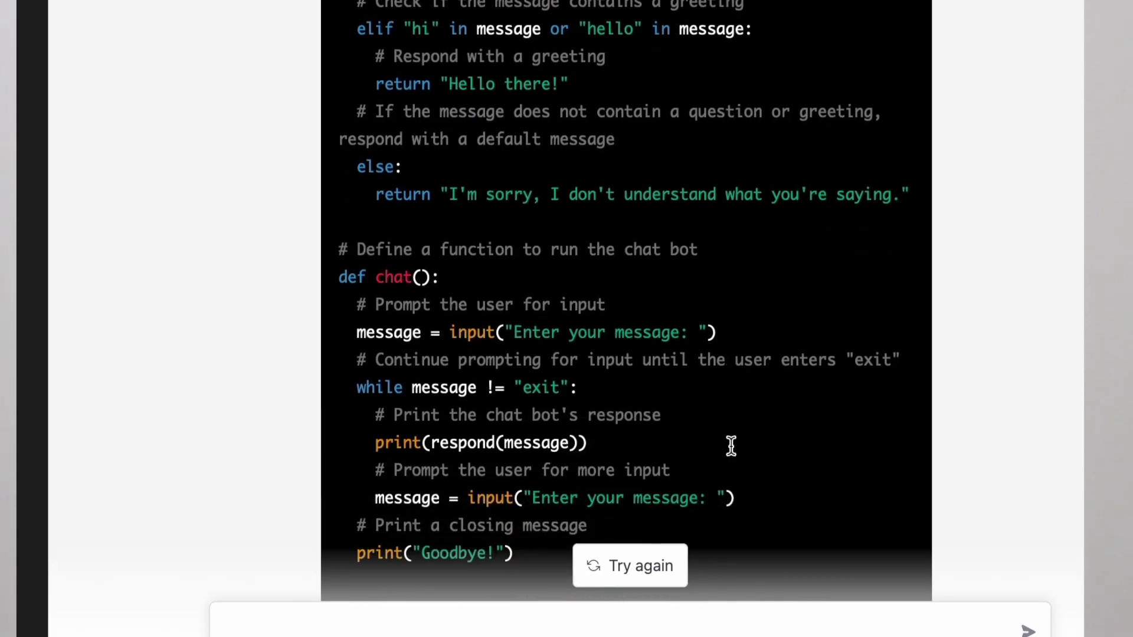
Scroll down through the earlier code, YouTube script, pen pitch and C++ replies.
{"action": "scroll", "coordinate": [731, 446], "scroll_direction": "down", "scroll_amount": 1}
{"action": "scroll", "coordinate": [730, 445], "scroll_direction": "down", "scroll_amount": 6}
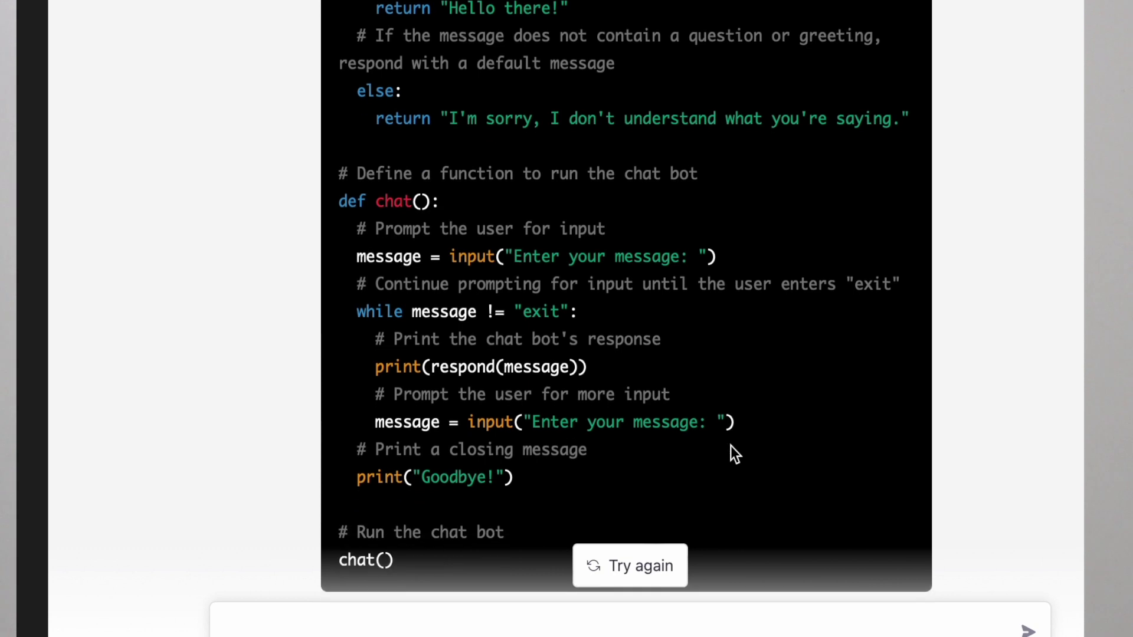
{"action": "scroll", "coordinate": [731, 447], "scroll_direction": "down", "scroll_amount": 1}
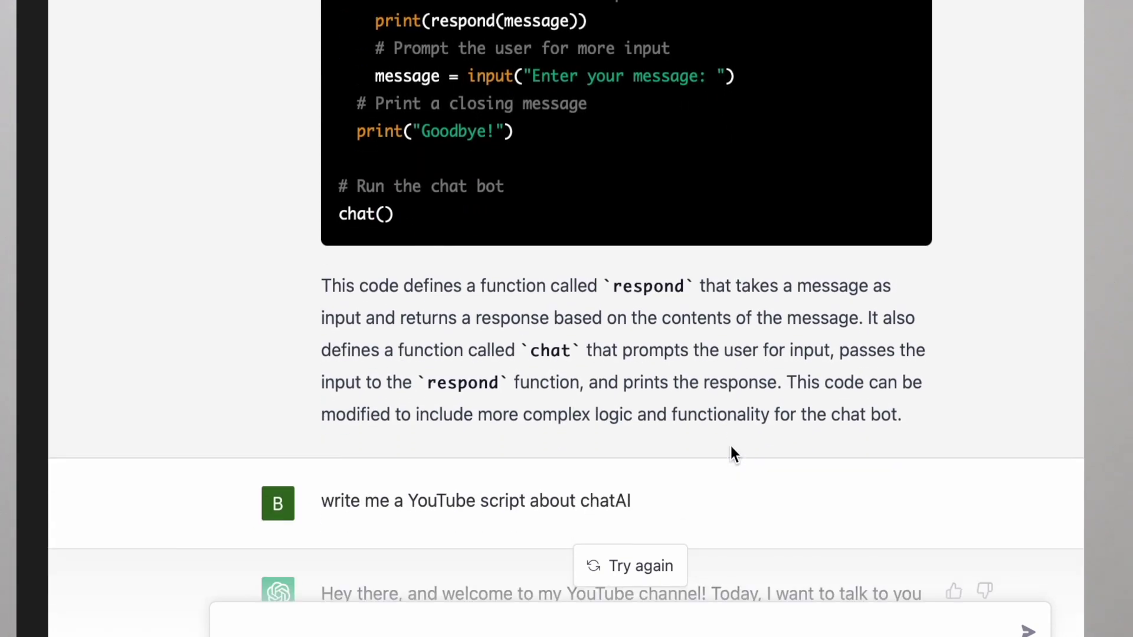
{"action": "scroll", "coordinate": [731, 447], "scroll_direction": "down", "scroll_amount": 4}
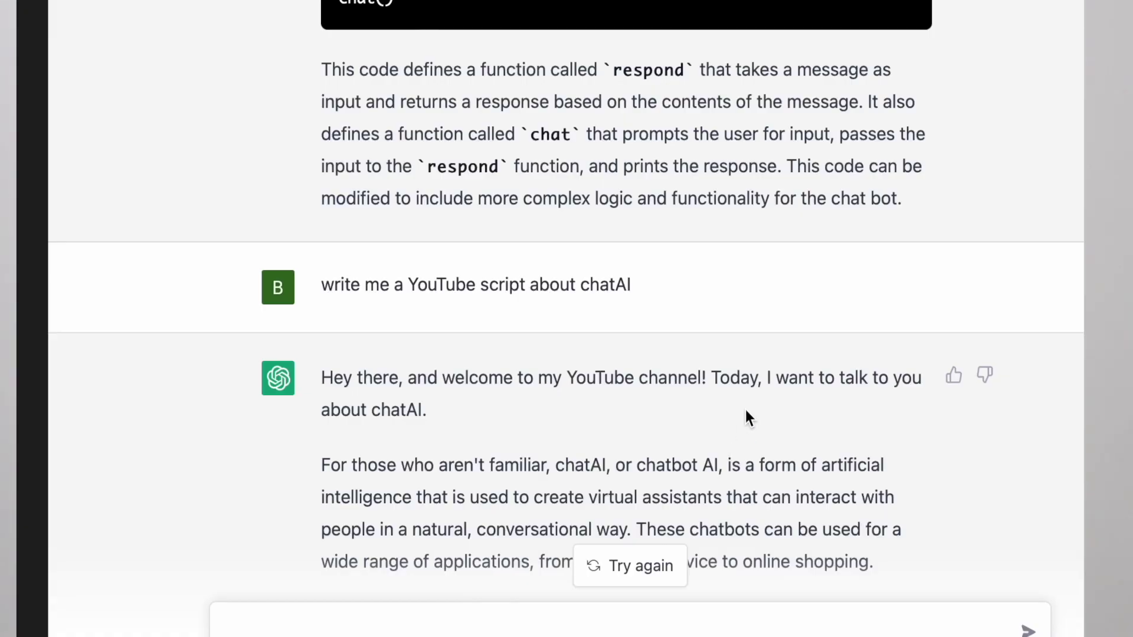
{"action": "scroll", "coordinate": [746, 409], "scroll_direction": "down", "scroll_amount": 5}
{"action": "scroll", "coordinate": [745, 410], "scroll_direction": "down", "scroll_amount": 8}
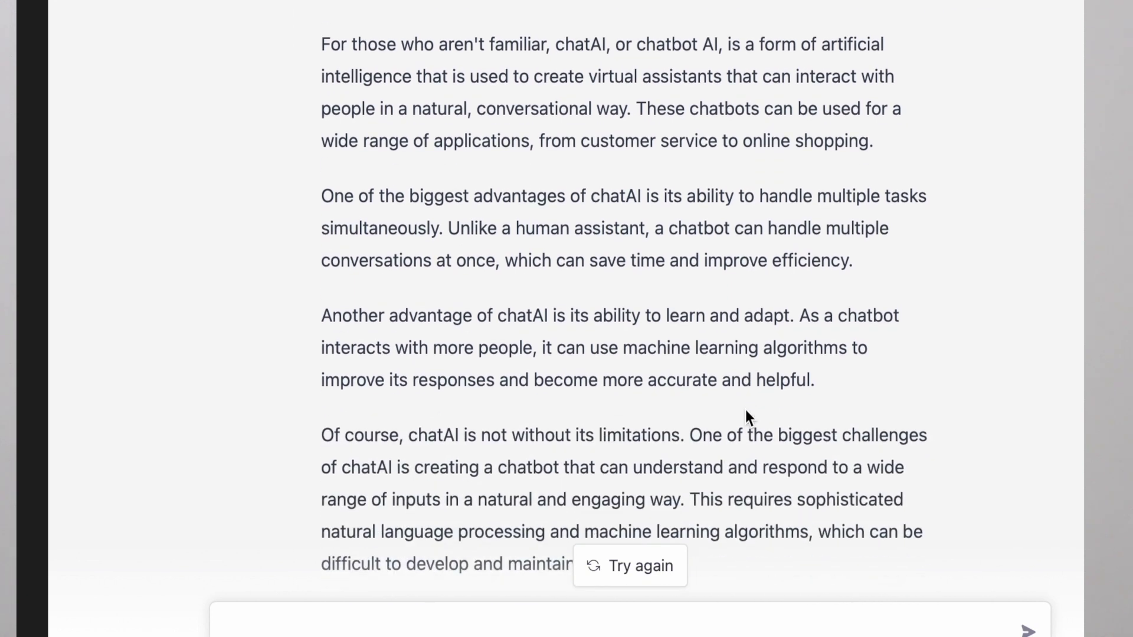
{"action": "scroll", "coordinate": [745, 409], "scroll_direction": "down", "scroll_amount": 5}
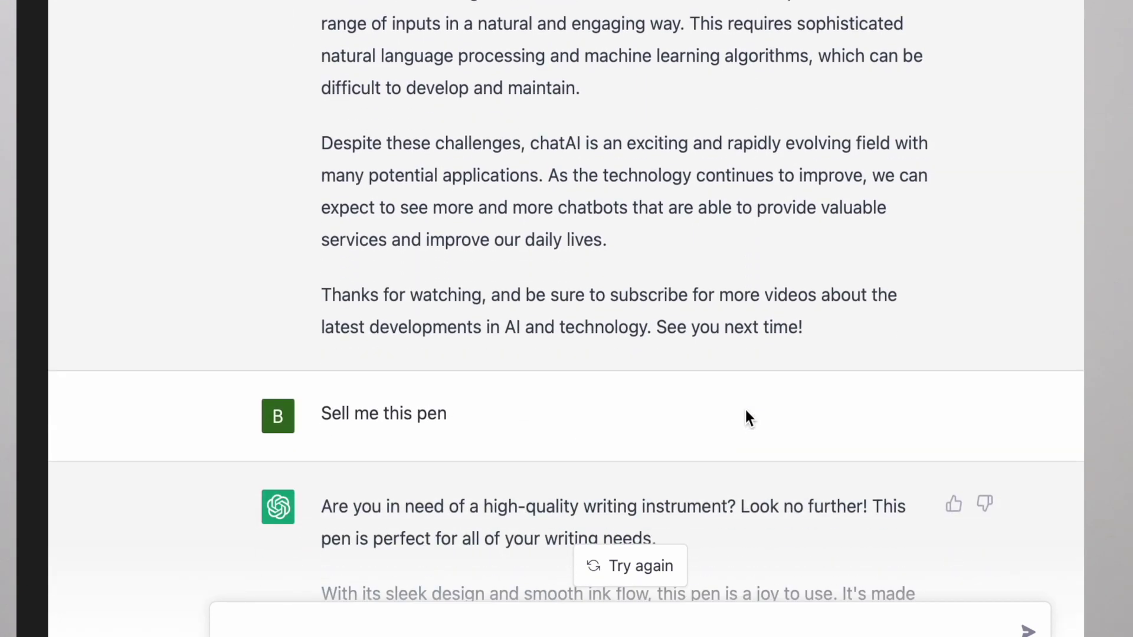
{"action": "scroll", "coordinate": [745, 410], "scroll_direction": "down", "scroll_amount": 3}
{"action": "scroll", "coordinate": [745, 410], "scroll_direction": "down", "scroll_amount": 7}
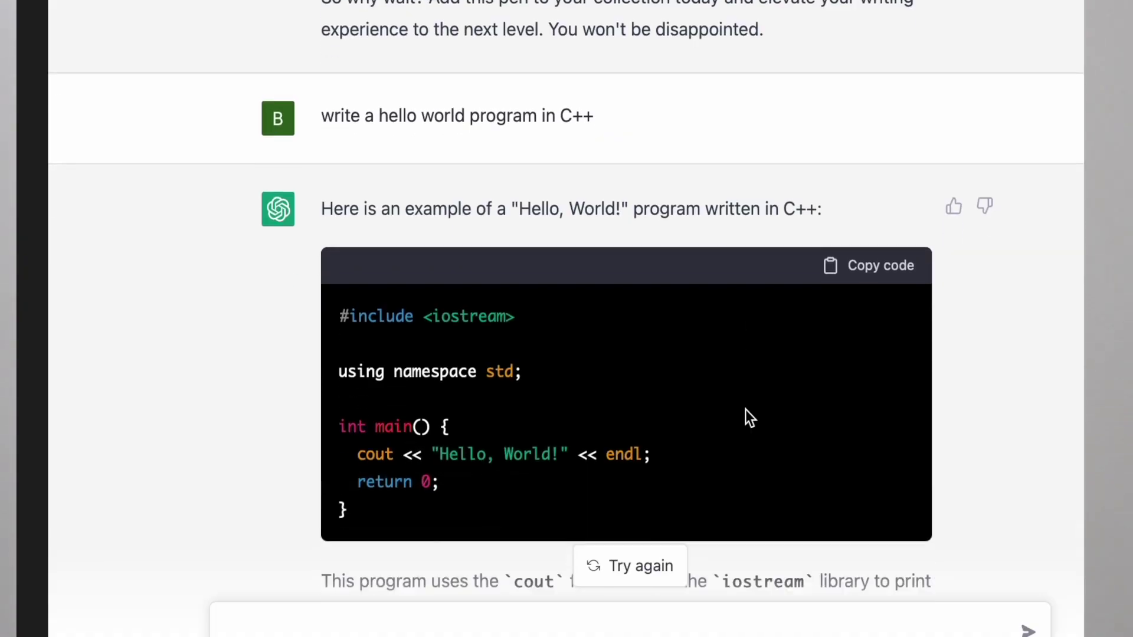
Bring the yo fat mamma joke and its reply into view and start a Cmd+Shift+5 screenshot.
{"action": "scroll", "coordinate": [745, 410], "scroll_direction": "down", "scroll_amount": 3}
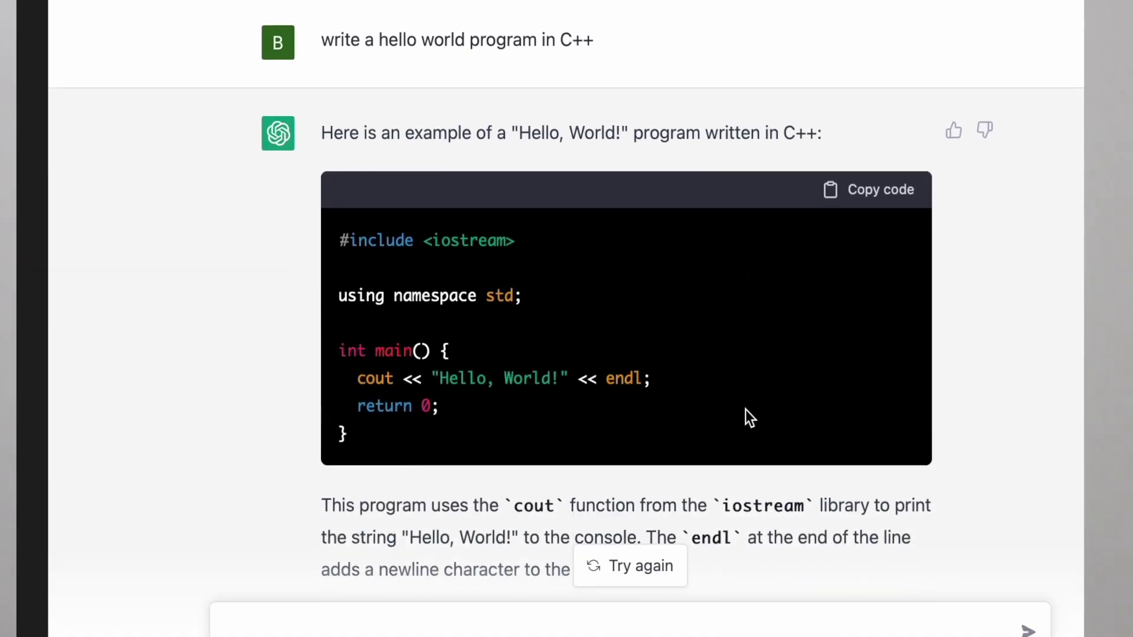
{"action": "scroll", "coordinate": [746, 411], "scroll_direction": "down", "scroll_amount": 5}
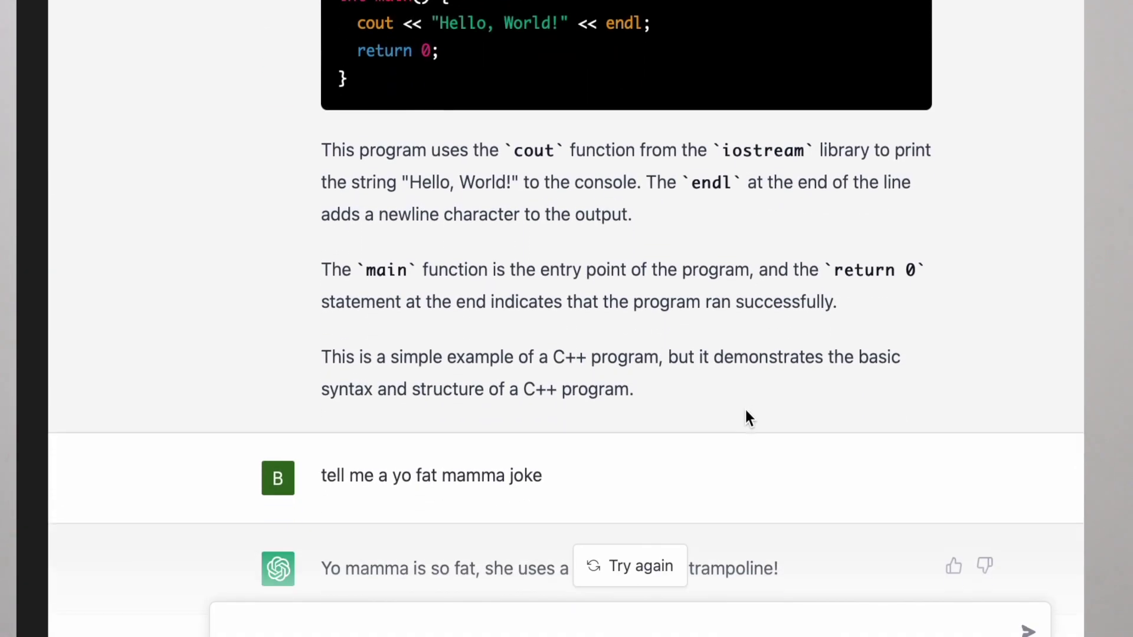
{"action": "scroll", "coordinate": [745, 410], "scroll_direction": "down", "scroll_amount": 2}
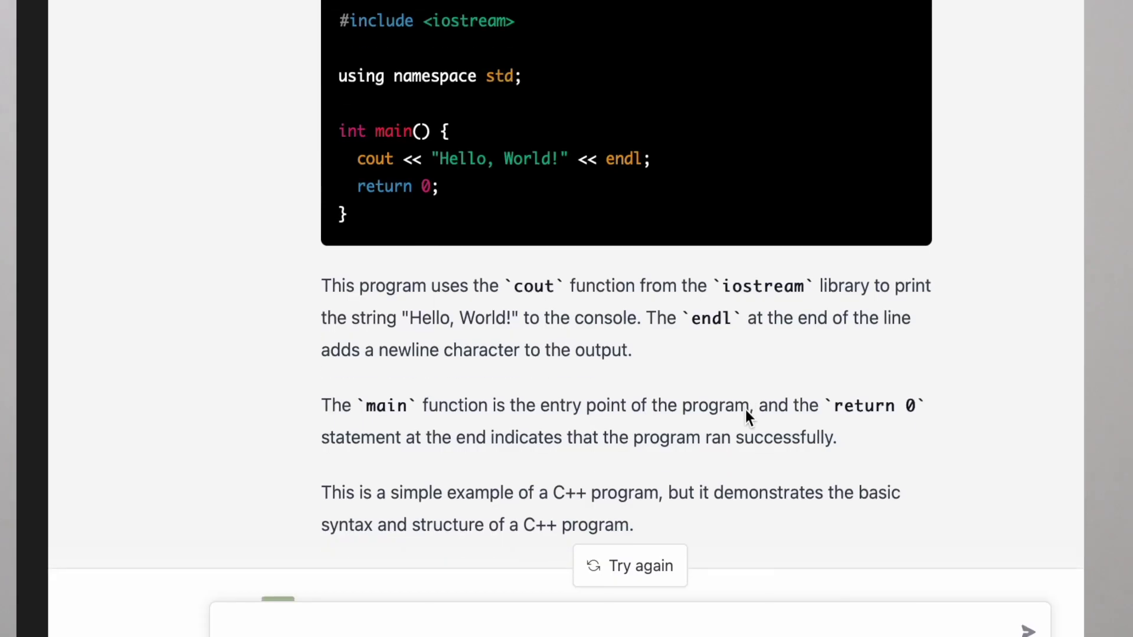
{"action": "scroll", "coordinate": [746, 416], "scroll_direction": "down", "scroll_amount": 3}
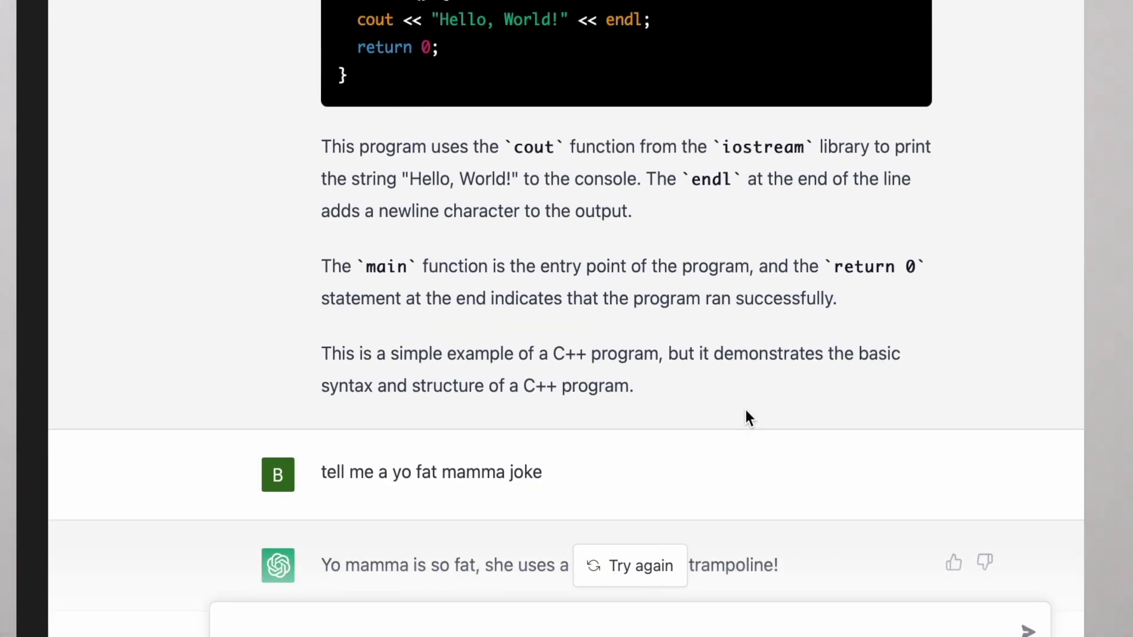
{"action": "scroll", "coordinate": [745, 410], "scroll_direction": "down", "scroll_amount": 2}
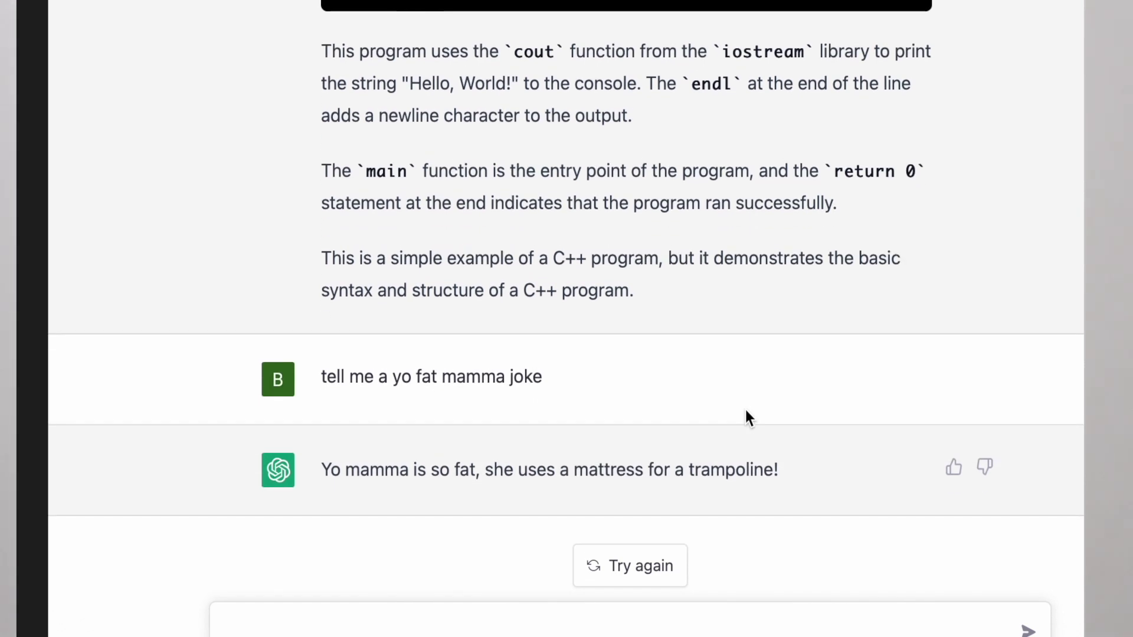
{"action": "key", "text": "super+shift+5"}
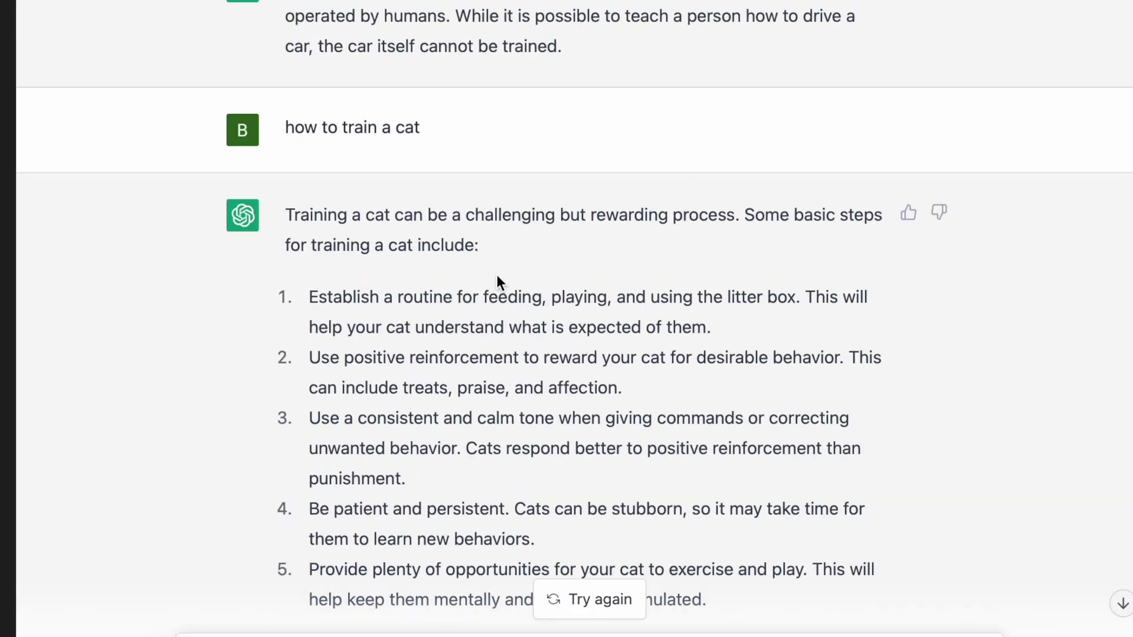
Select and deselect the cat-training answer, then scroll back to the 'what is a cat' and 'how to train a car' messages.
{"action": "scroll", "coordinate": [497, 275], "scroll_direction": "down", "scroll_amount": 3}
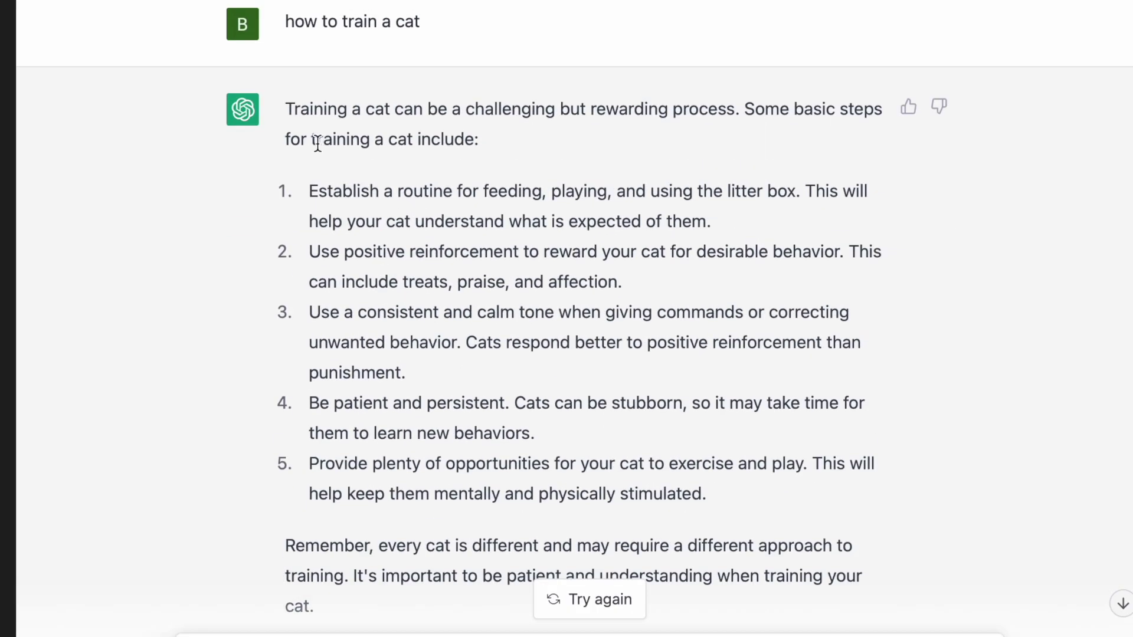
{"action": "left_click_drag", "start_coordinate": [313, 188], "coordinate": [518, 572]}
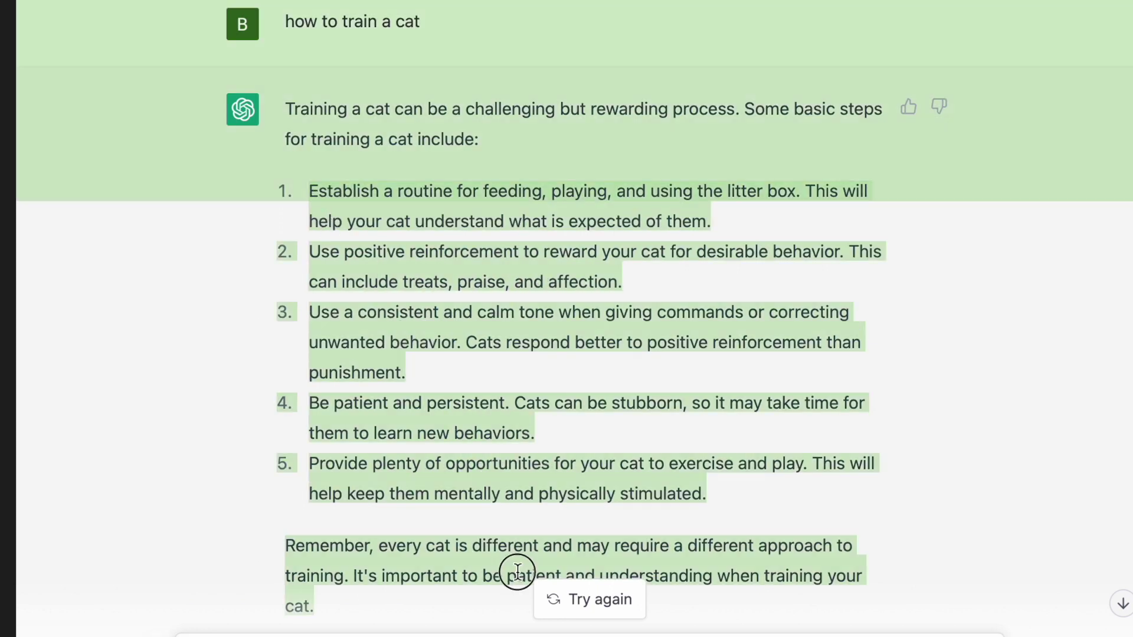
{"action": "left_click", "coordinate": [513, 326]}
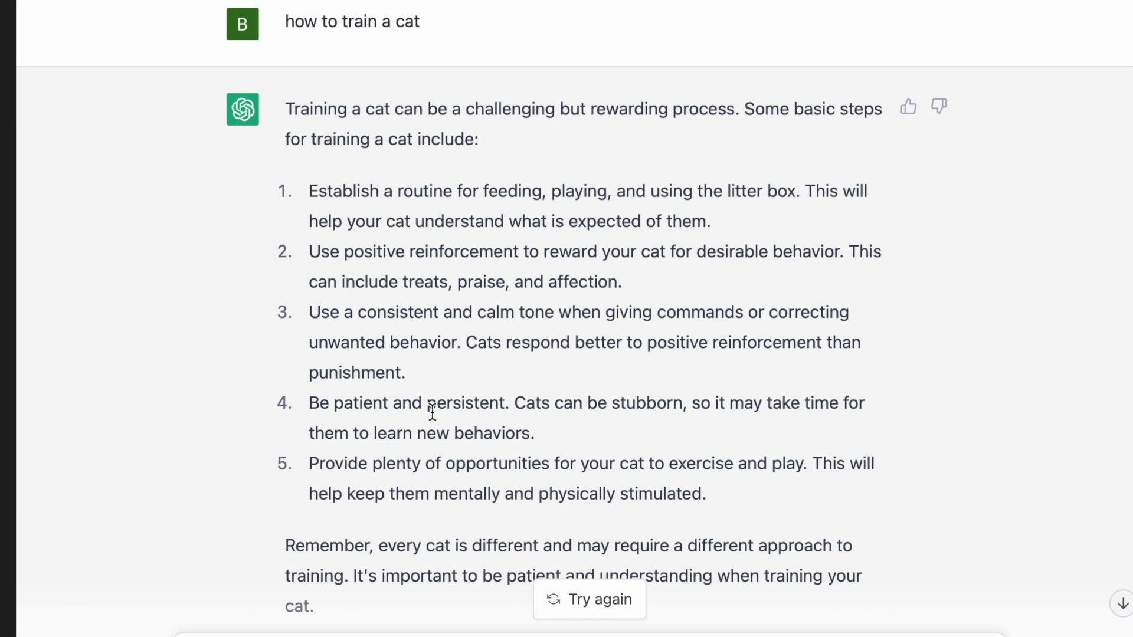
{"action": "scroll", "coordinate": [432, 411], "scroll_direction": "down", "scroll_amount": 2}
{"action": "scroll", "coordinate": [432, 409], "scroll_direction": "up", "scroll_amount": 10}
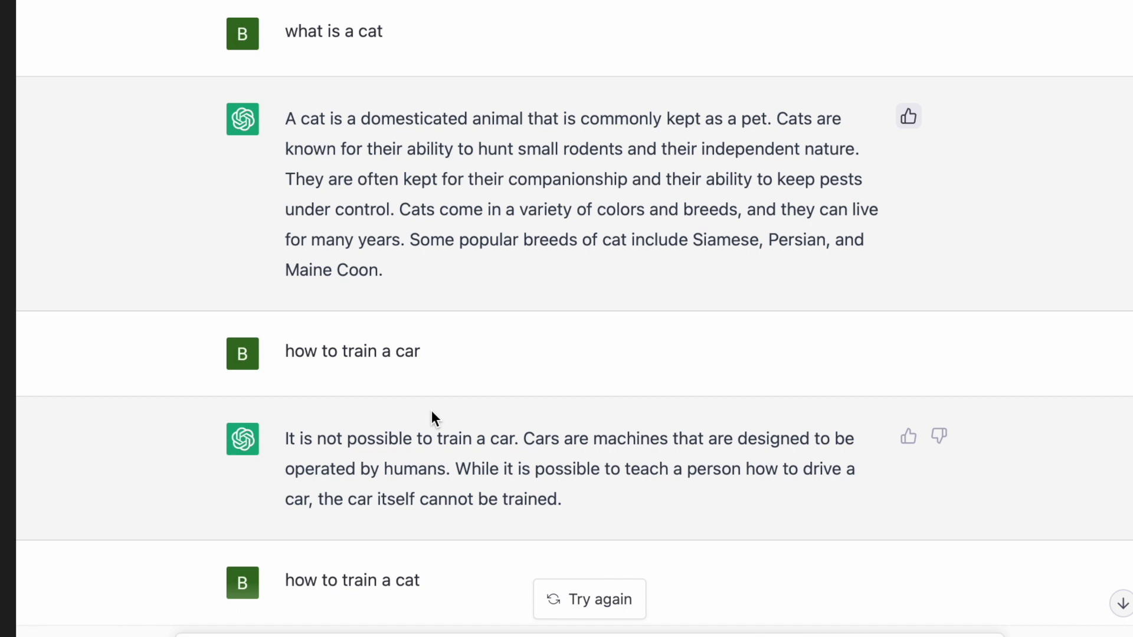
{"action": "scroll", "coordinate": [434, 416], "scroll_direction": "down", "scroll_amount": 10}
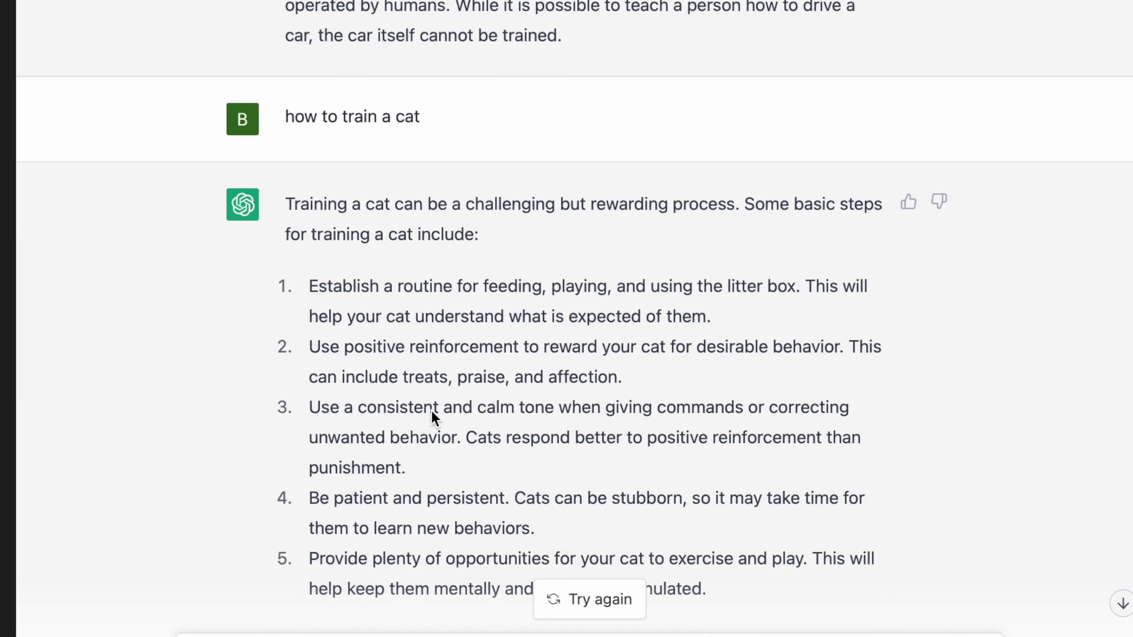
{"action": "scroll", "coordinate": [432, 413], "scroll_direction": "up", "scroll_amount": 12}
{"action": "scroll", "coordinate": [431, 413], "scroll_direction": "down", "scroll_amount": 1}
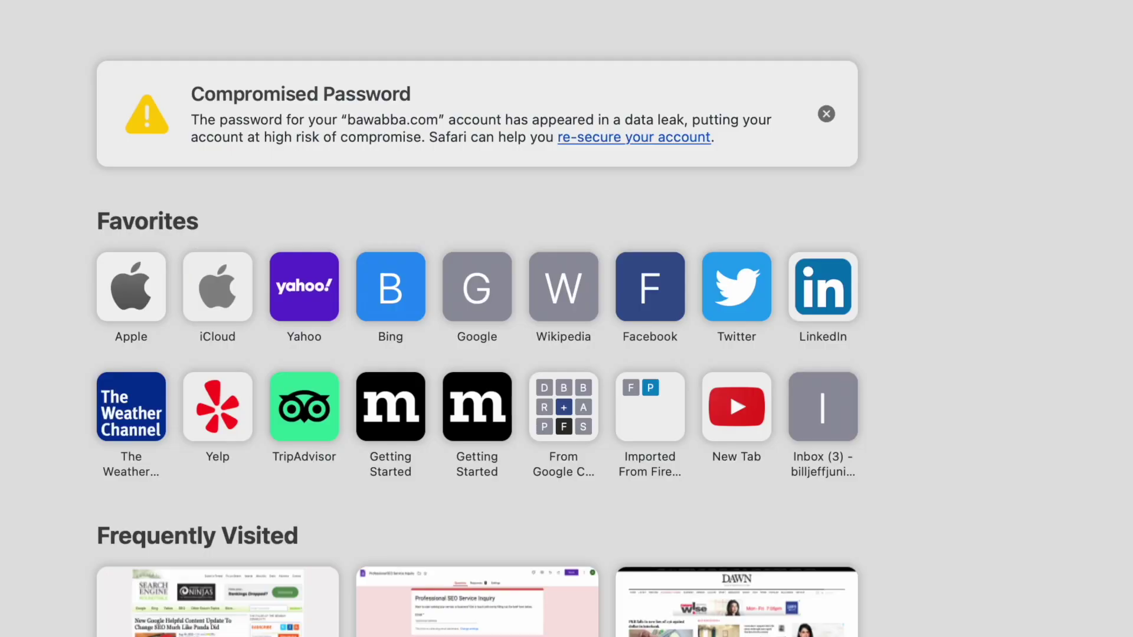
Type 'pl' into Safari's address bar to start a new search.
{"action": "type", "text": "pl"}
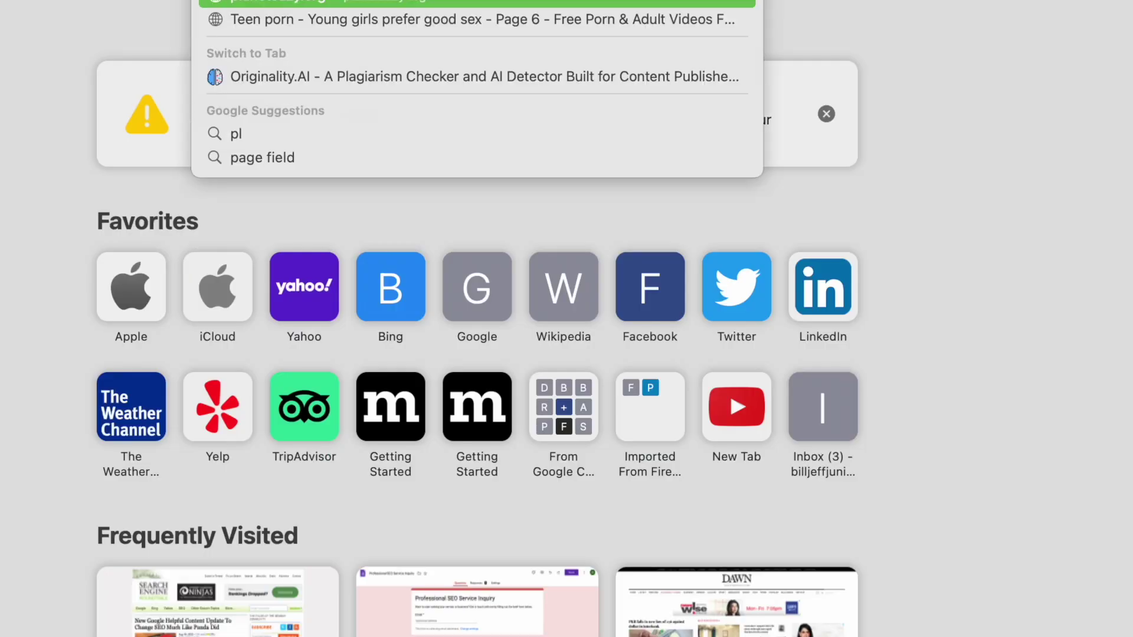